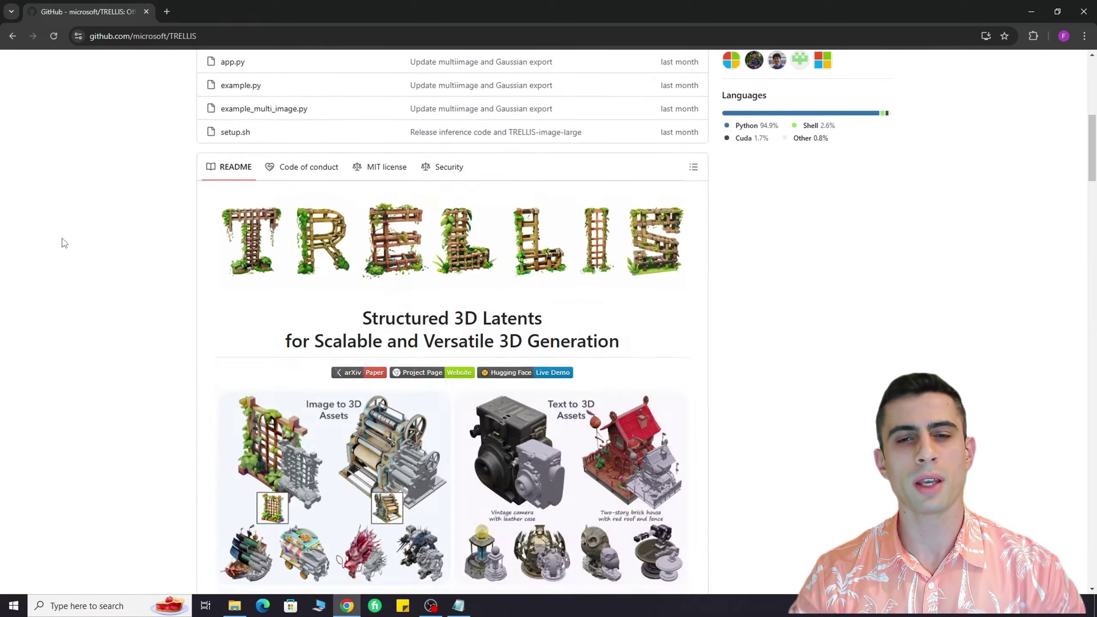
scroll(64, 245, down, 5)
scroll(66, 248, down, 4)
scroll(67, 251, down, 2)
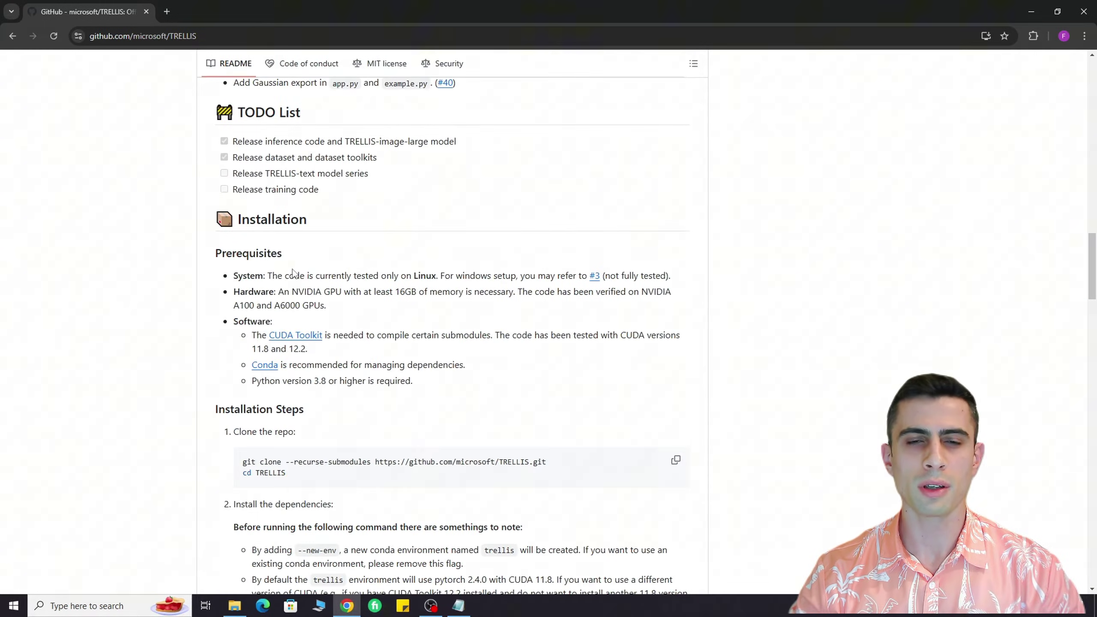
scroll(294, 270, down, 1)
scroll(300, 300, down, 2)
scroll(306, 330, down, 2)
scroll(312, 360, down, 2)
scroll(312, 360, down, 2)
scroll(313, 360, down, 2)
scroll(312, 362, down, 1)
scroll(312, 362, down, 1)
scroll(311, 362, down, 4)
scroll(318, 365, down, 4)
scroll(329, 373, down, 4)
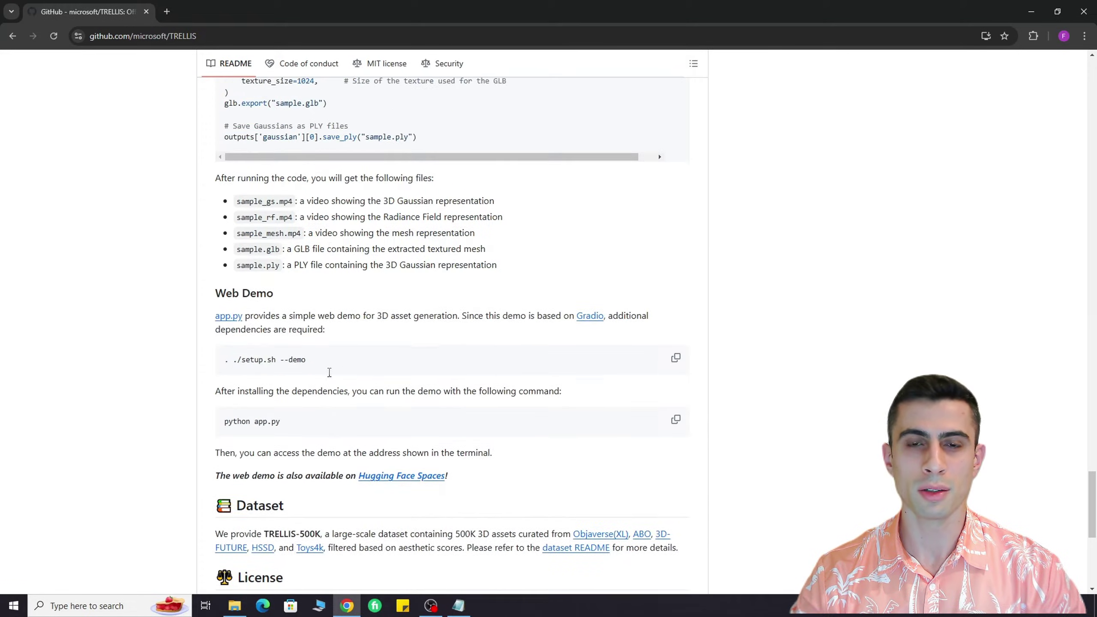
scroll(334, 387, down, 2)
scroll(338, 400, down, 2)
scroll(338, 403, down, 1)
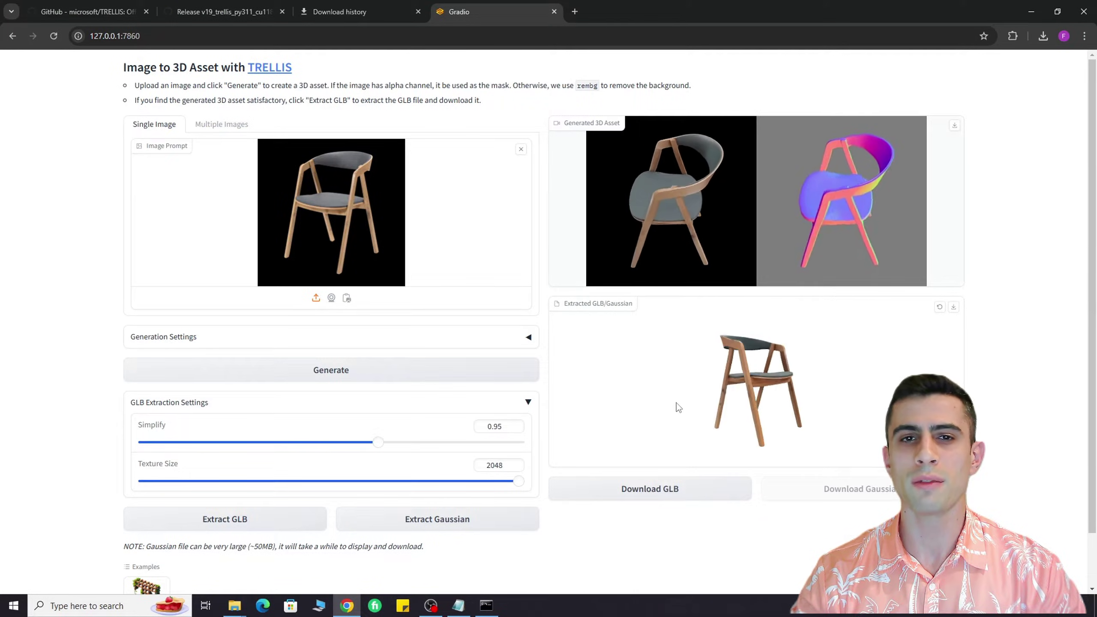
Step: Rotate the extracted chair, then download it and open sample (13).glb in 3D Viewer
drag(676, 407, 823, 352)
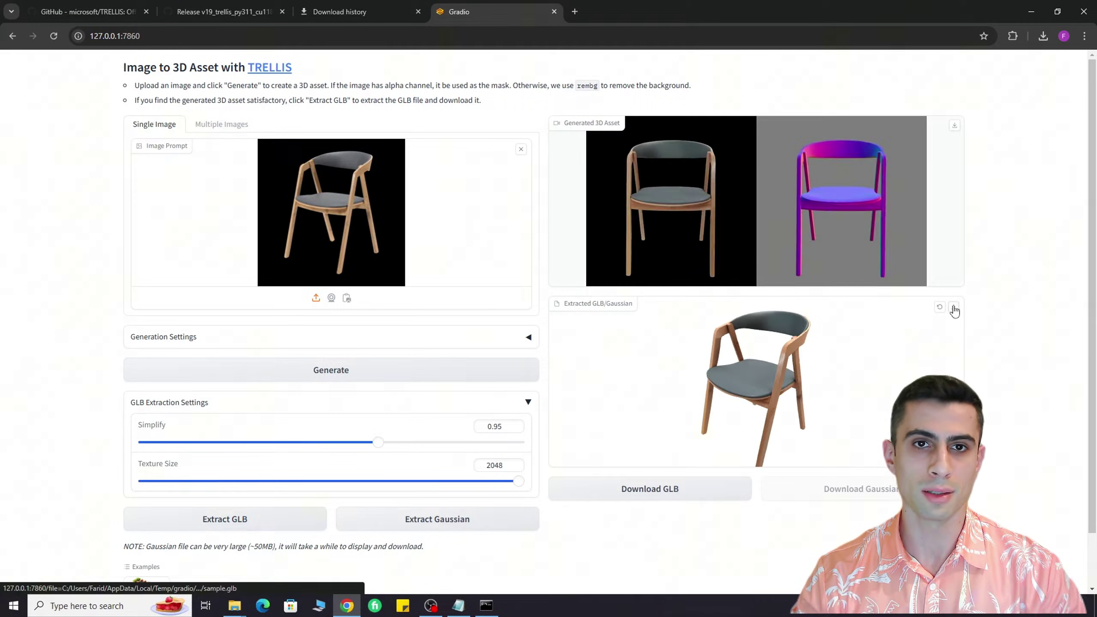
click(656, 489)
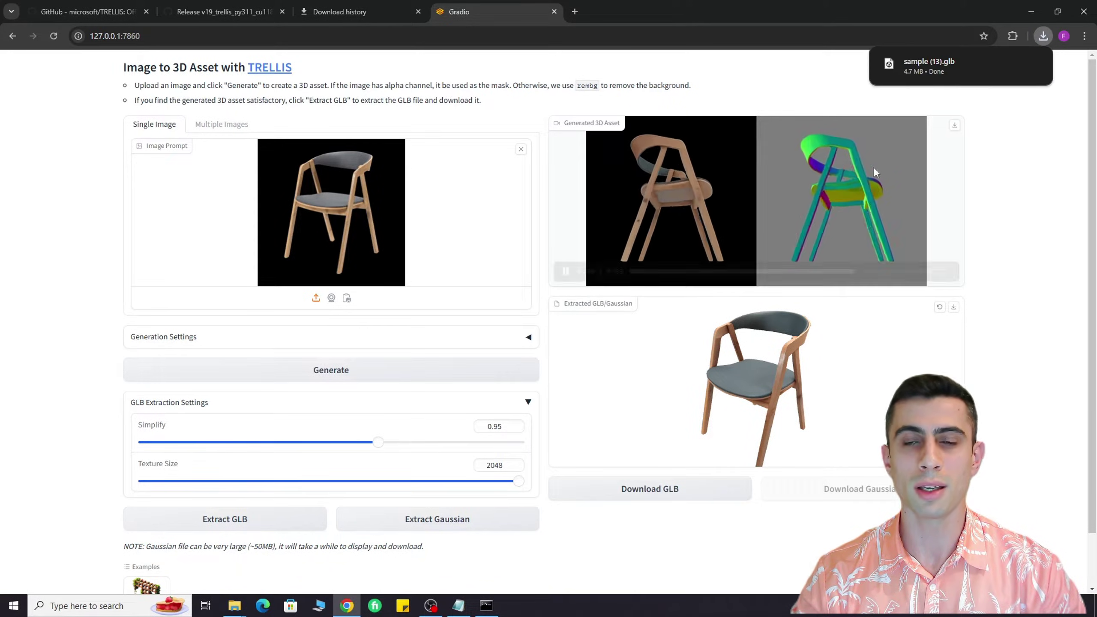
click(936, 71)
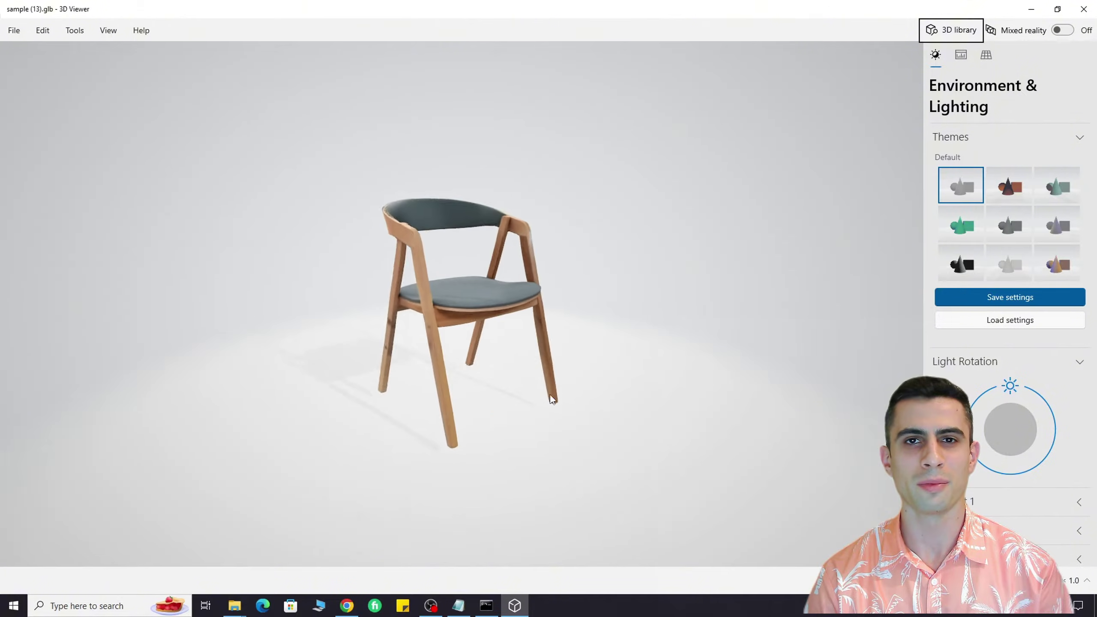
mouse_move(551, 395)
mouse_down()
mouse_move(550, 309)
mouse_move(458, 322)
mouse_move(501, 353)
mouse_move(600, 371)
mouse_move(578, 374)
mouse_move(592, 363)
mouse_move(649, 363)
mouse_move(649, 337)
mouse_move(692, 309)
mouse_move(706, 260)
mouse_move(502, 333)
mouse_move(552, 360)
mouse_up()
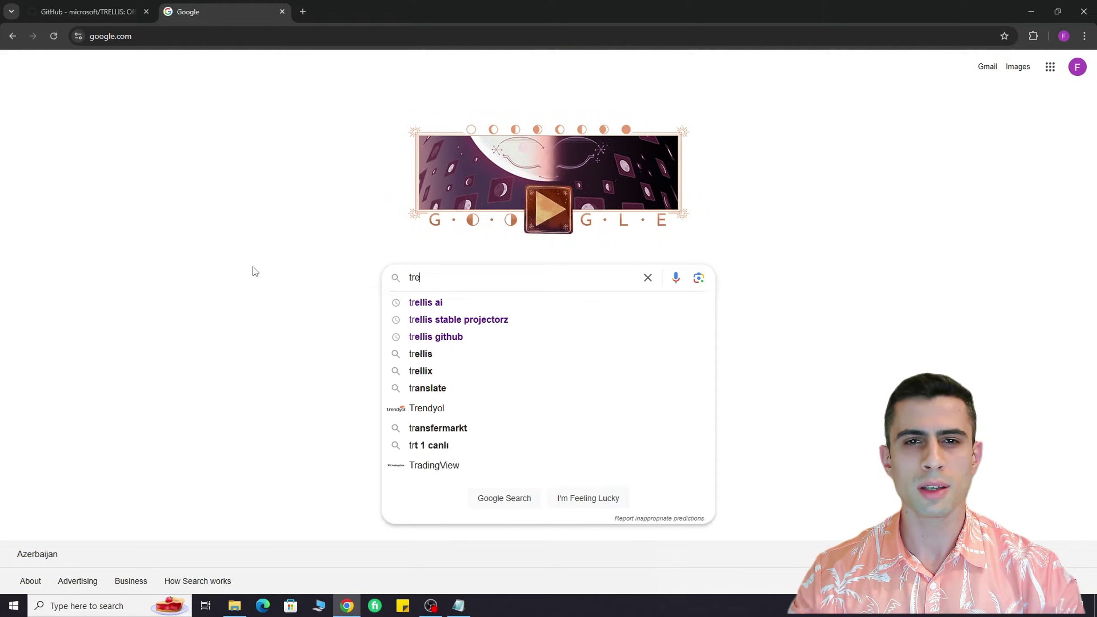
text(ellis stable projectorz)
Step: Search 'trellis stable projectorz' and open the repository's latest release downloads
key(Return)
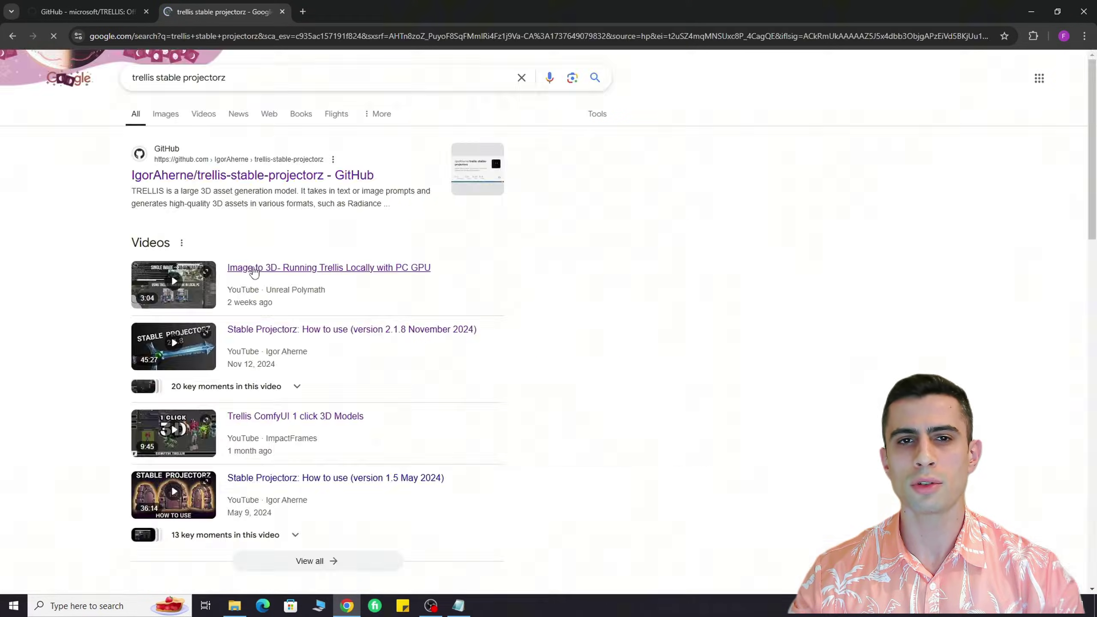
click(298, 176)
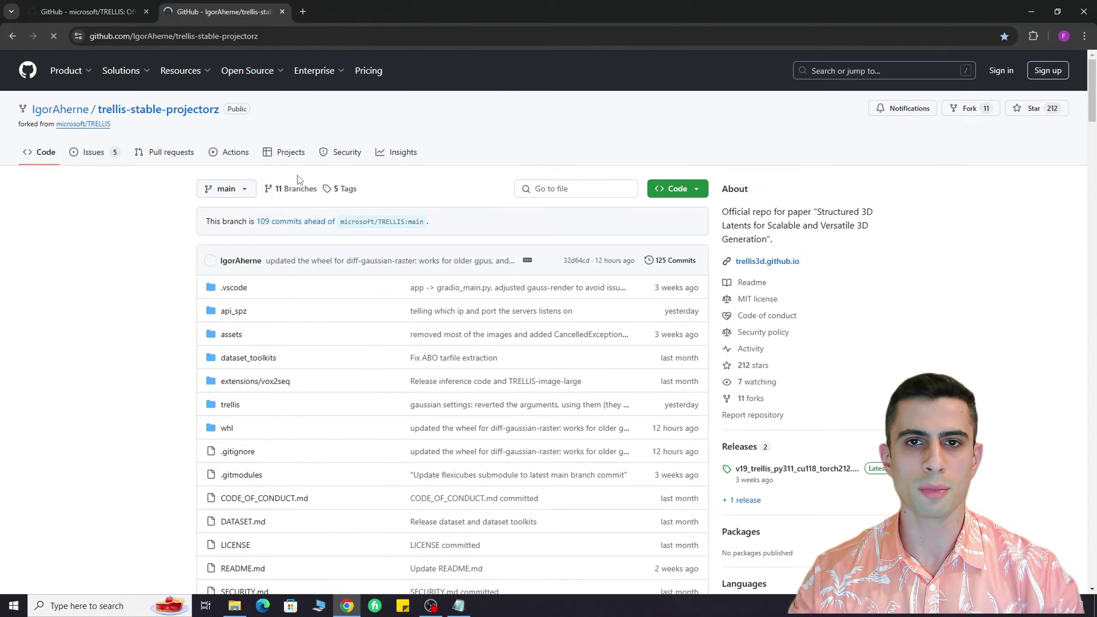
scroll(768, 380, down, 2)
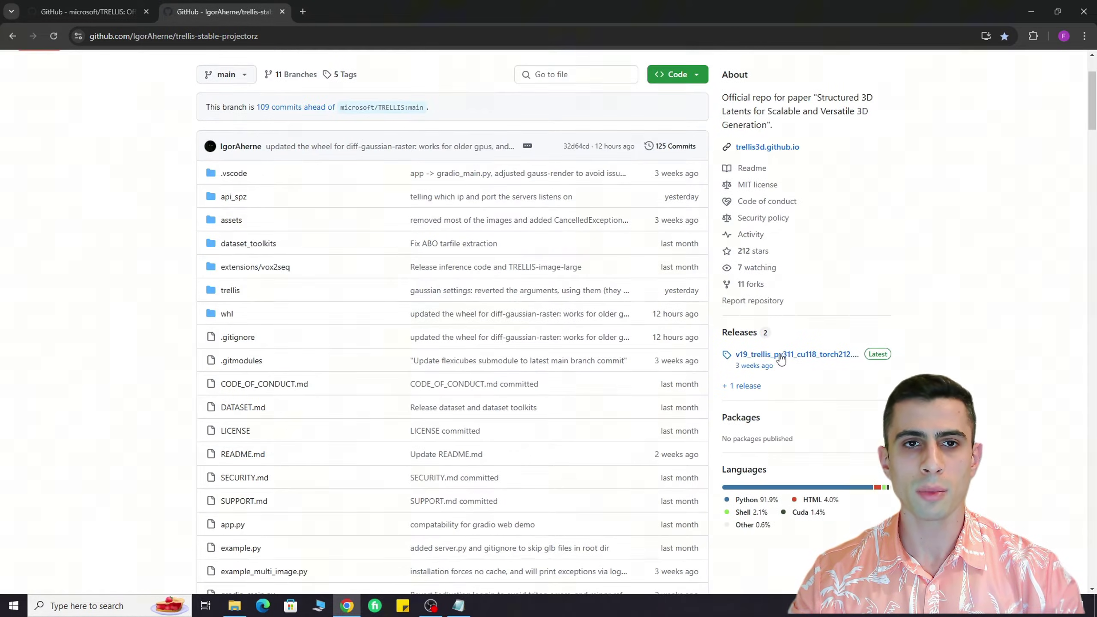
click(780, 357)
scroll(781, 358, down, 5)
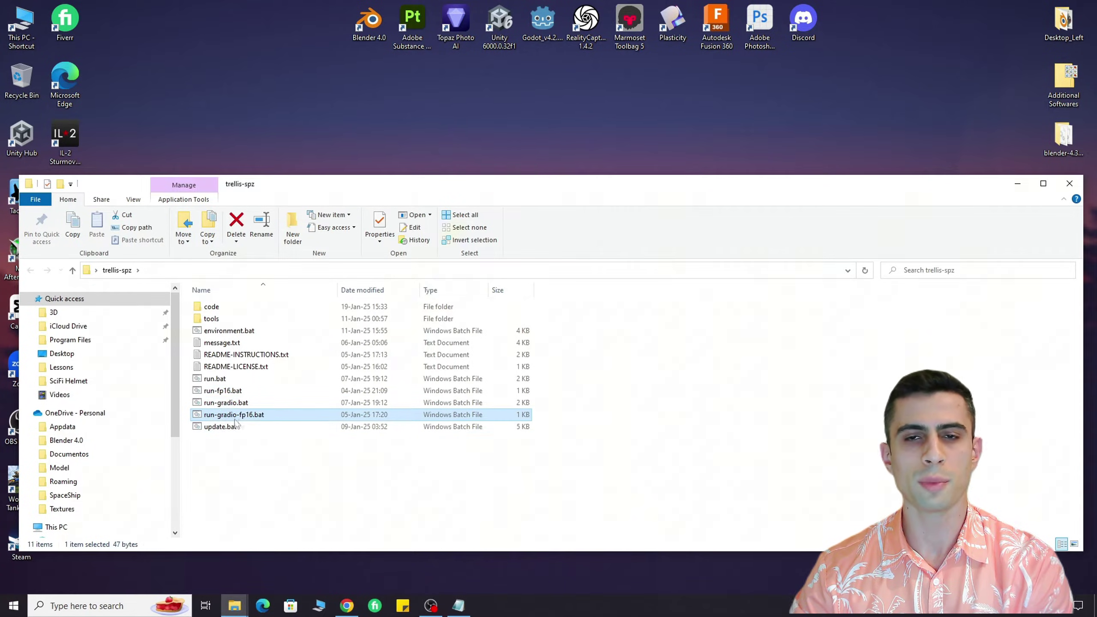
Step: Start run-gradio-fp16.bat in the trellis-spz folder to begin the TRELLIS installation
double_click(281, 416)
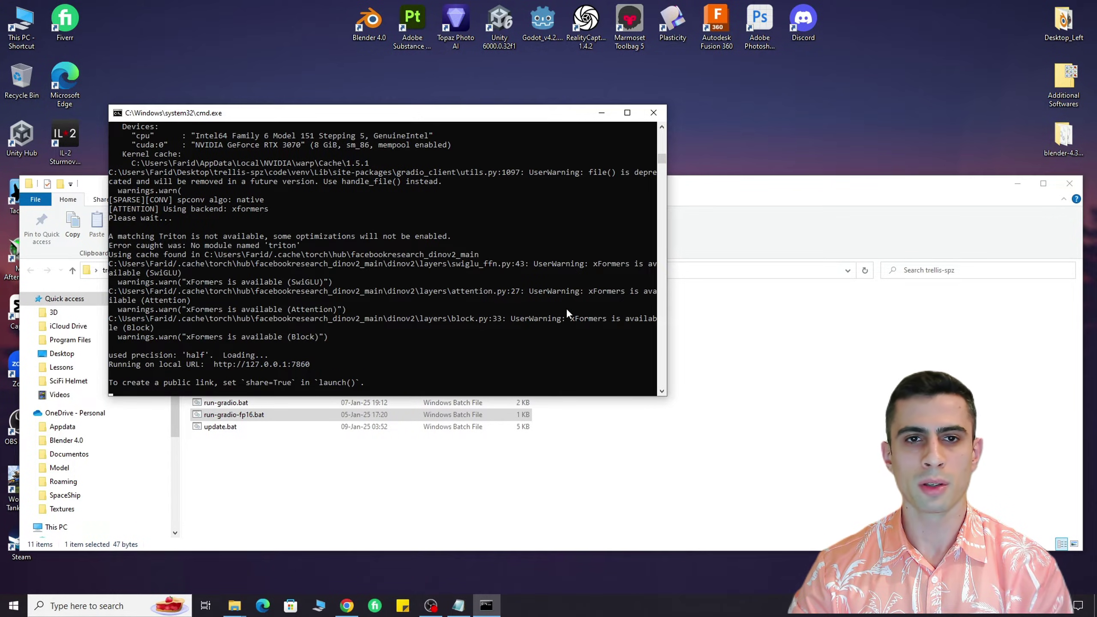
Step: Copy the console's local URL and load 127.0.0.1:7860 in a new Chrome tab
click(1017, 184)
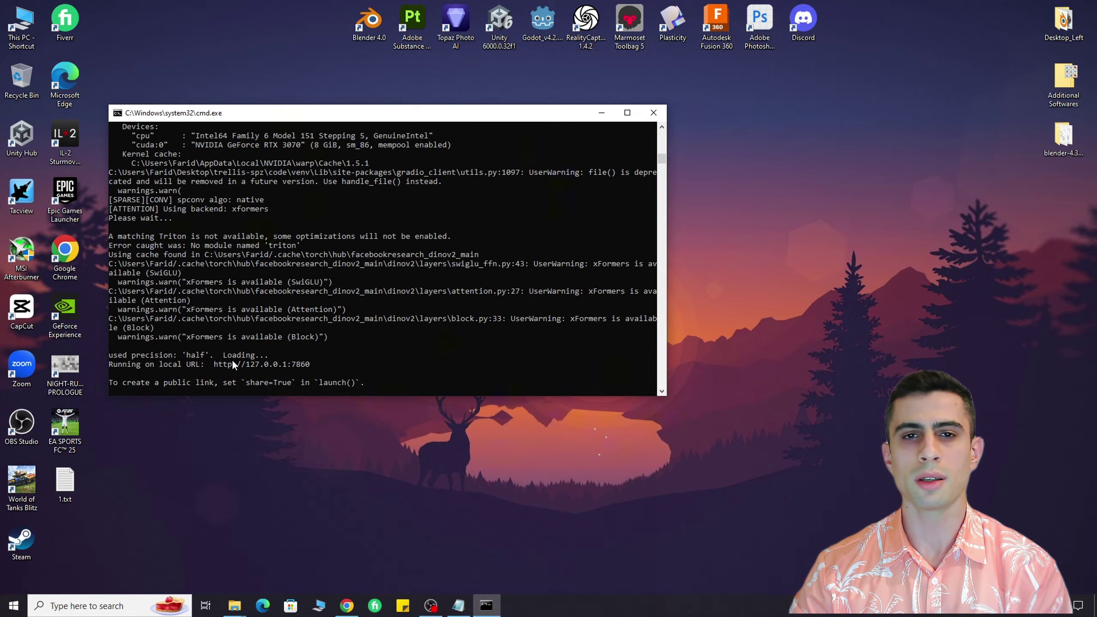
key(ctrl+c)
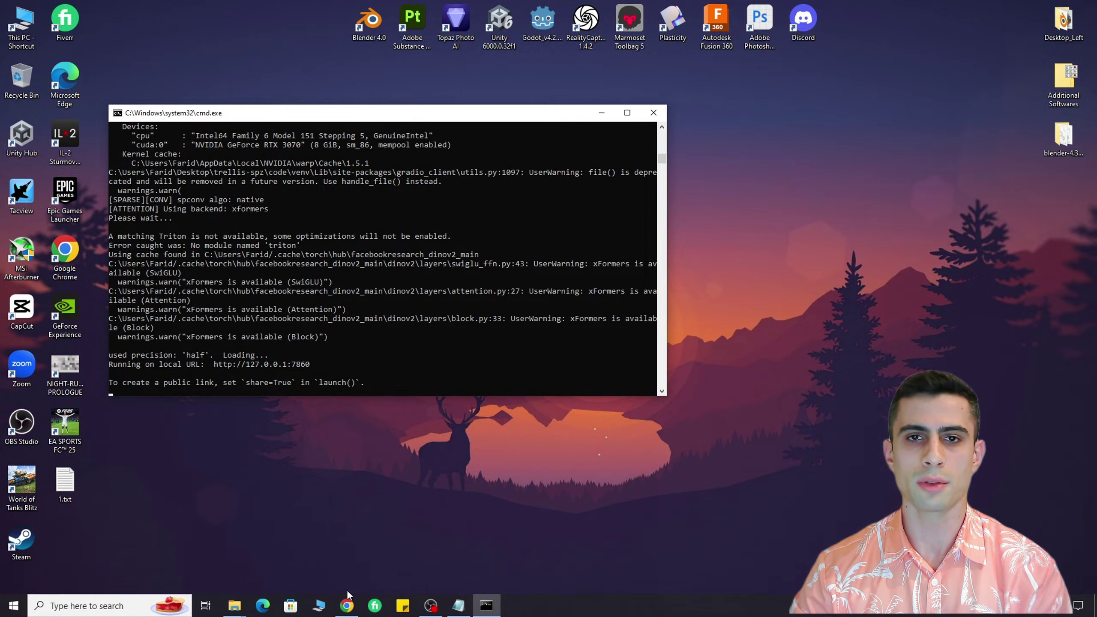
click(347, 606)
click(435, 11)
key(ctrl+v)
key(Return)
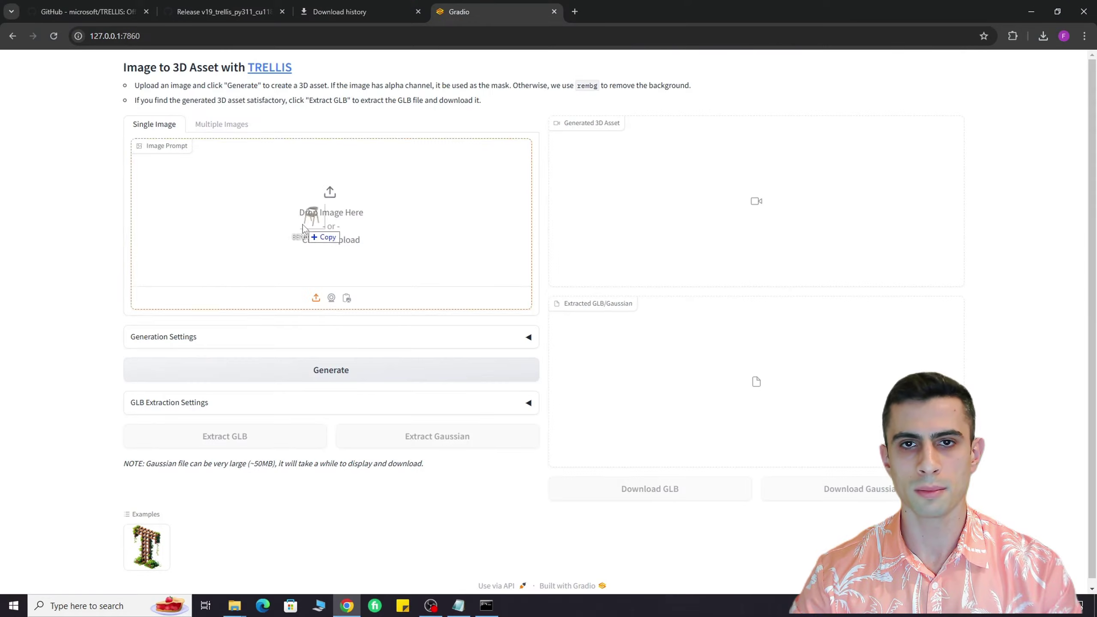
Step: Load the chair photo as the image prompt, generate the asset, and extract it as GLB
drag(346, 606, 318, 221)
click(341, 376)
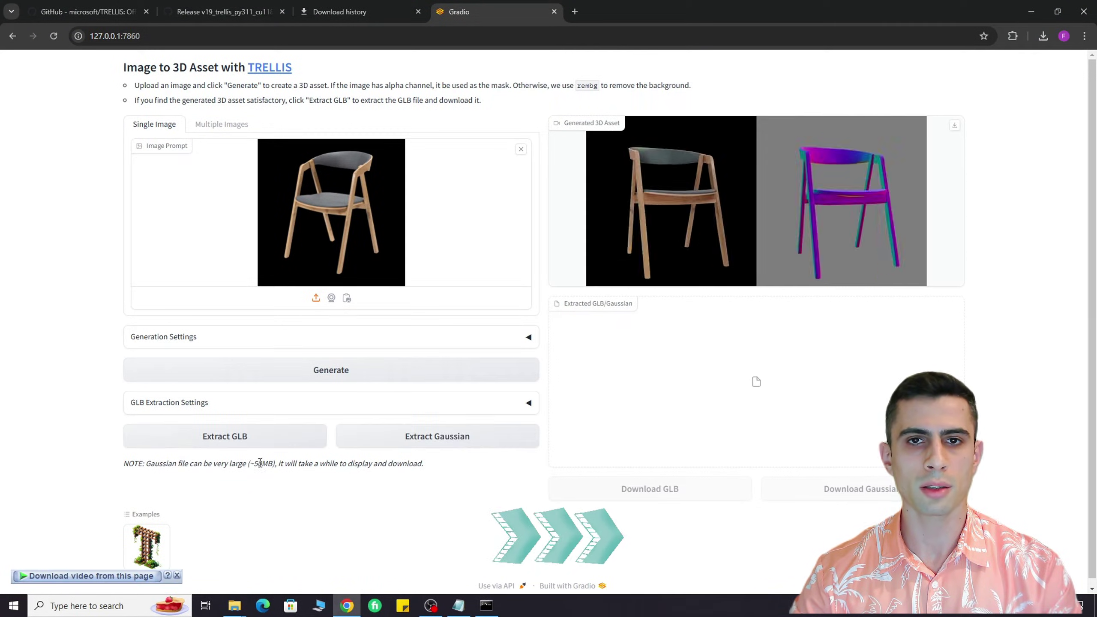
click(265, 519)
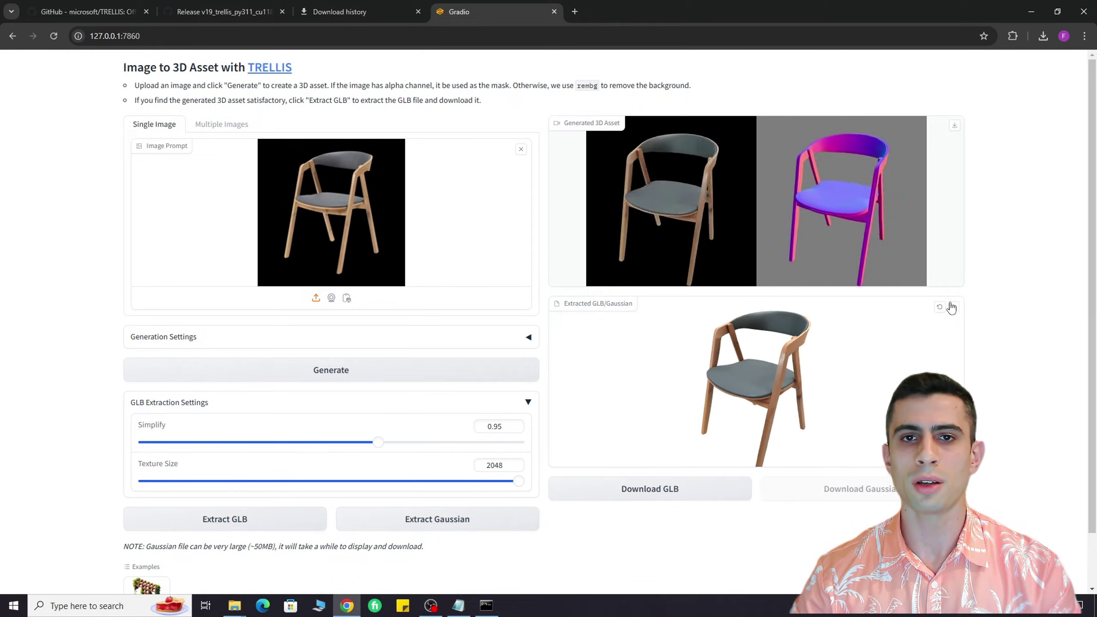
Step: Download the chair GLB, open it in 3D Viewer, and inspect its triangle mesh statistics
click(653, 490)
click(929, 65)
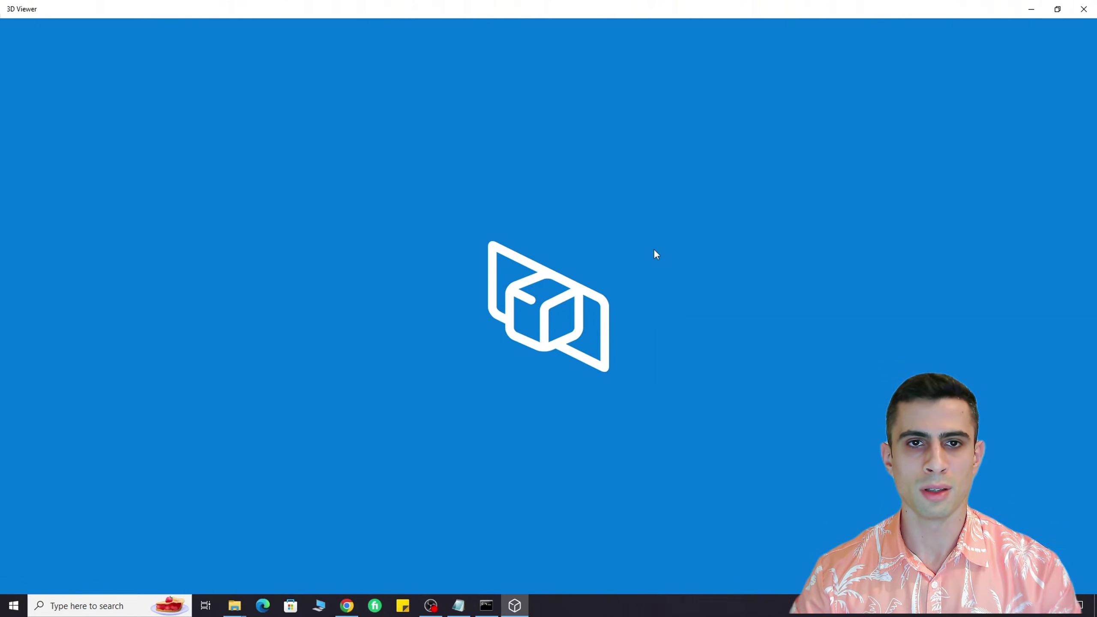
mouse_move(564, 367)
mouse_down()
mouse_move(601, 367)
mouse_move(575, 299)
mouse_move(511, 443)
mouse_up()
click(961, 54)
click(943, 178)
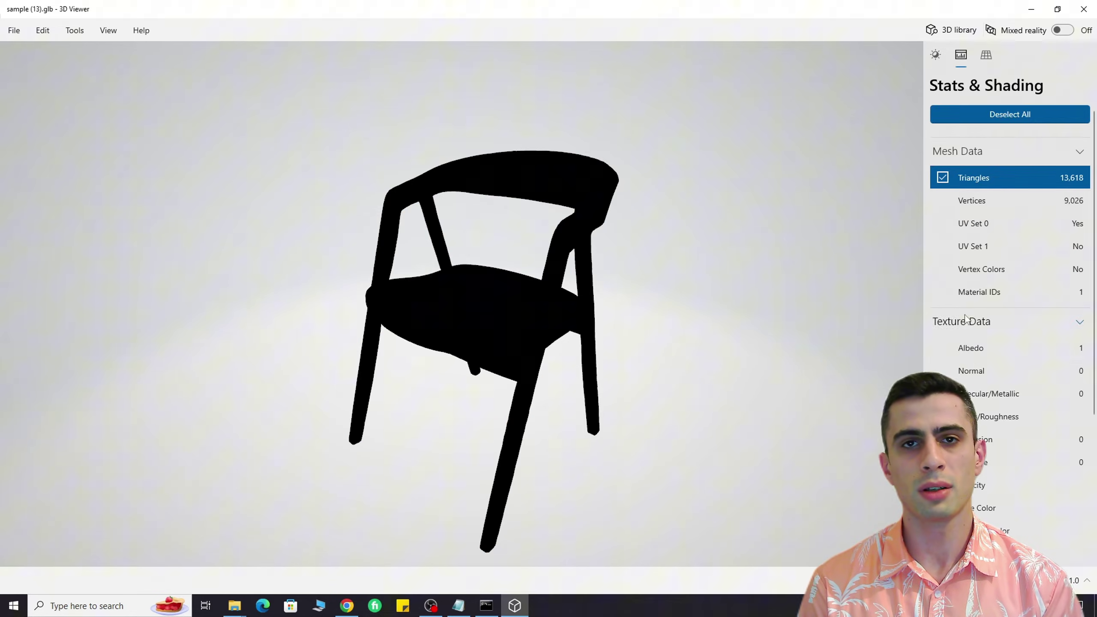
click(978, 347)
mouse_move(595, 213)
mouse_down()
mouse_move(400, 216)
mouse_move(747, 199)
mouse_move(702, 347)
mouse_move(276, 232)
mouse_up()
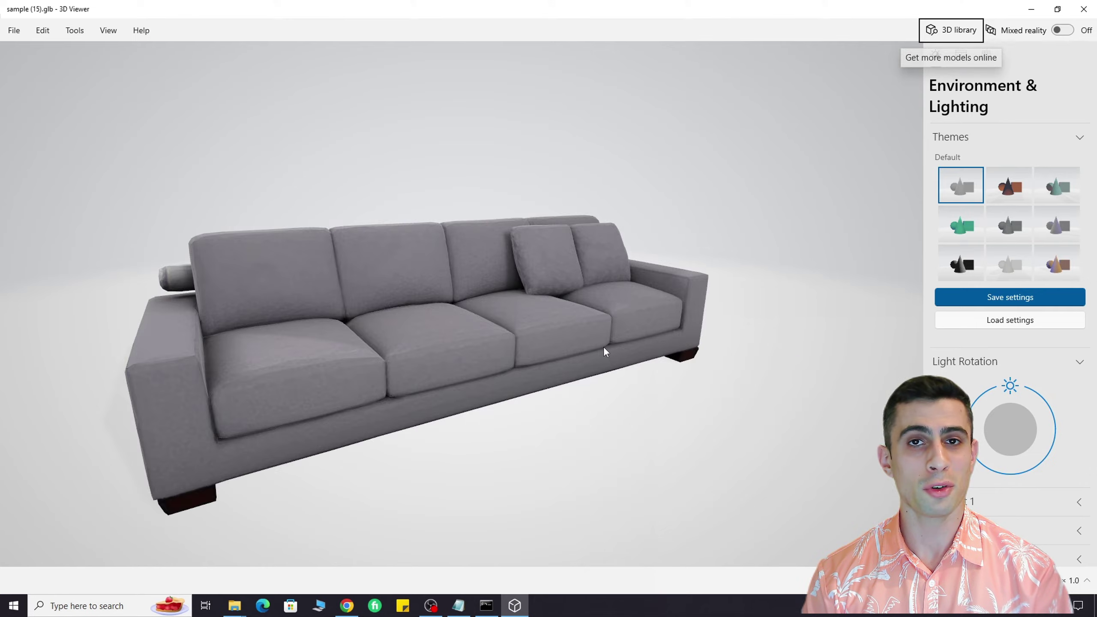
Step: Inspect the sofa model, then the boot model and its 23,697-triangle mesh stats
mouse_move(603, 347)
mouse_down()
mouse_move(384, 350)
mouse_move(480, 341)
mouse_up()
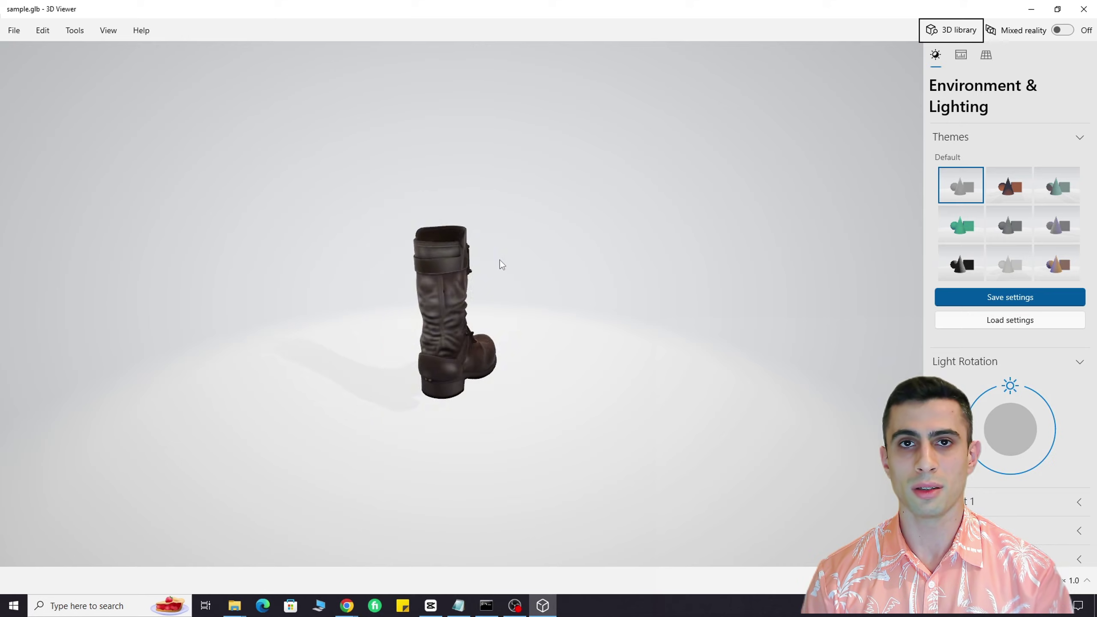
mouse_move(500, 264)
mouse_down()
mouse_move(520, 298)
mouse_move(341, 385)
mouse_move(314, 443)
mouse_move(314, 409)
mouse_move(344, 363)
mouse_move(423, 325)
mouse_move(412, 323)
mouse_move(538, 310)
mouse_move(406, 311)
mouse_up()
scroll(495, 318, up, 3)
scroll(444, 327, up, 2)
click(961, 54)
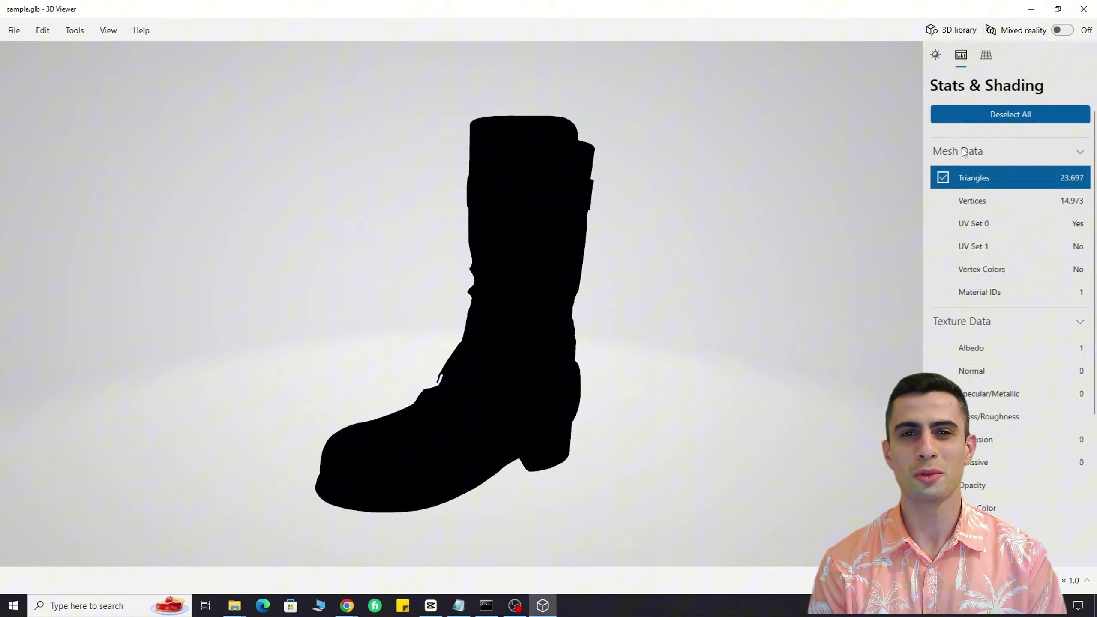